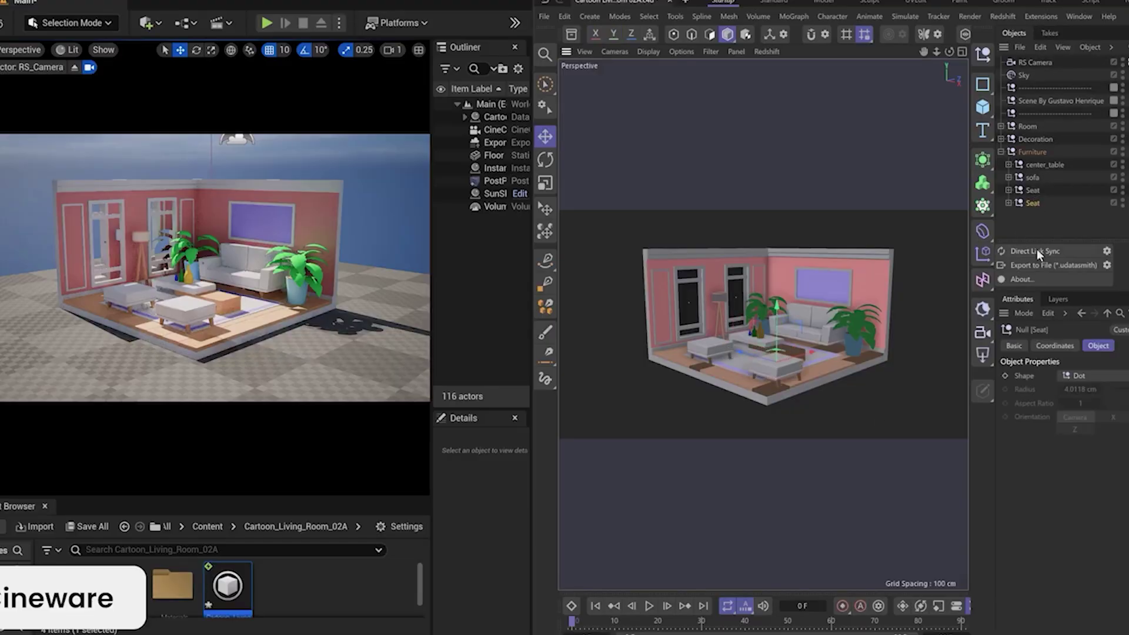
Zoom and orbit closer on the Cinema 4D living room so Unreal mirrors the camera live.
{"action": "scroll", "coordinate": [782, 363], "scroll_direction": "up", "scroll_amount": 5}
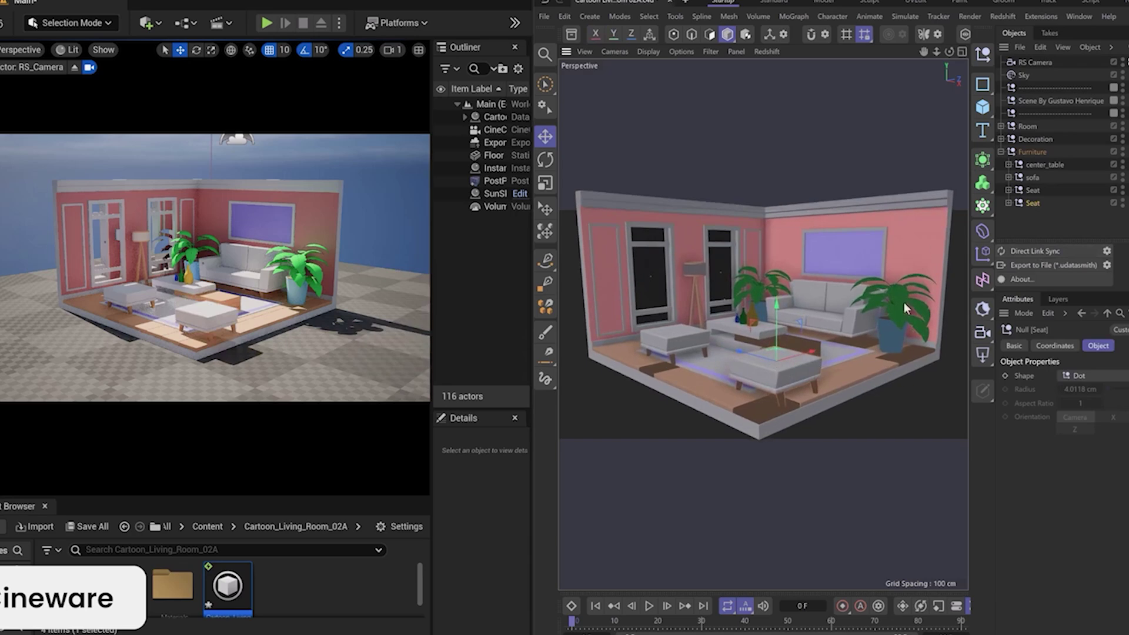
{"action": "left_click_drag", "start_coordinate": [754, 364], "coordinate": [684, 366], "text": "alt"}
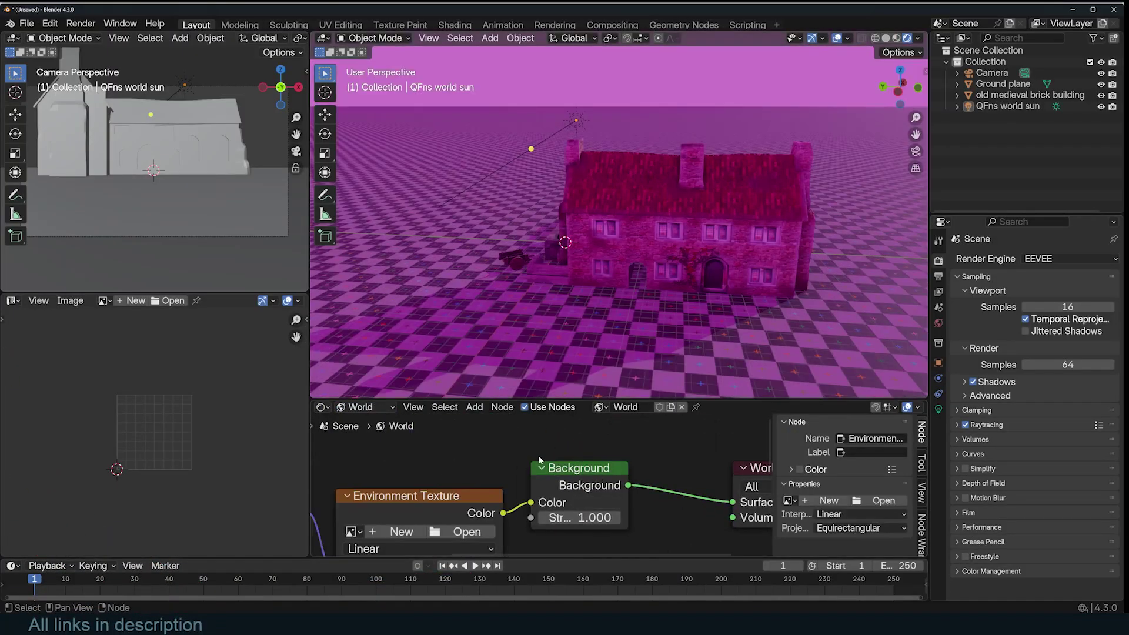
Feed an Environment Texture with meadow_4k.hdr from the sky folder into the world Background node.
{"action": "key", "text": "ctrl+t"}
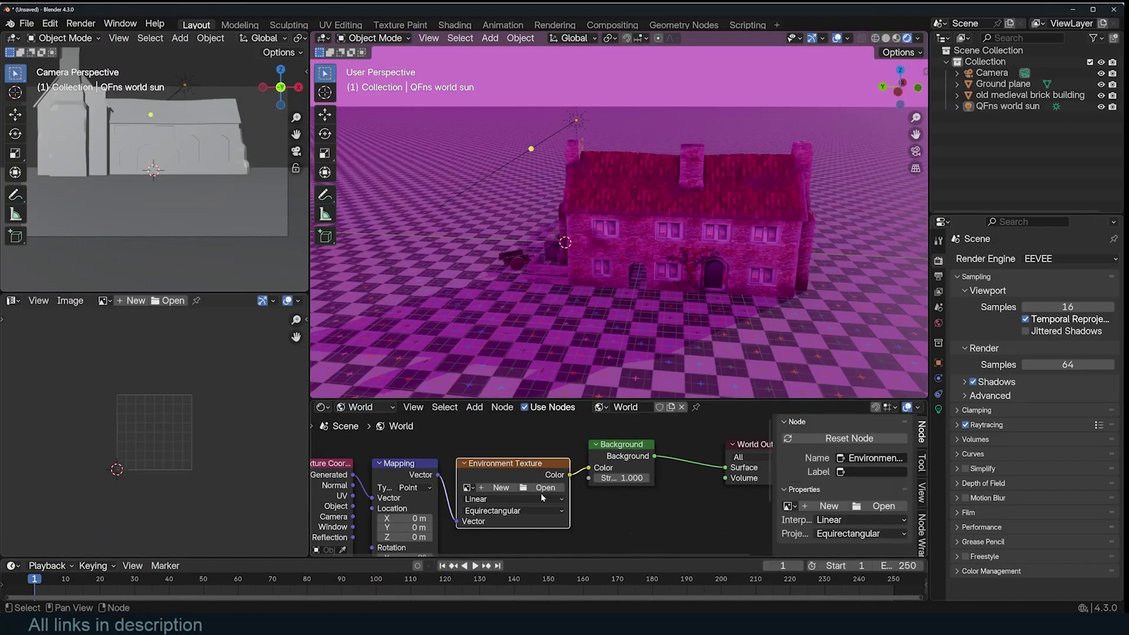
{"action": "left_click", "coordinate": [542, 491]}
{"action": "left_click", "coordinate": [294, 194]}
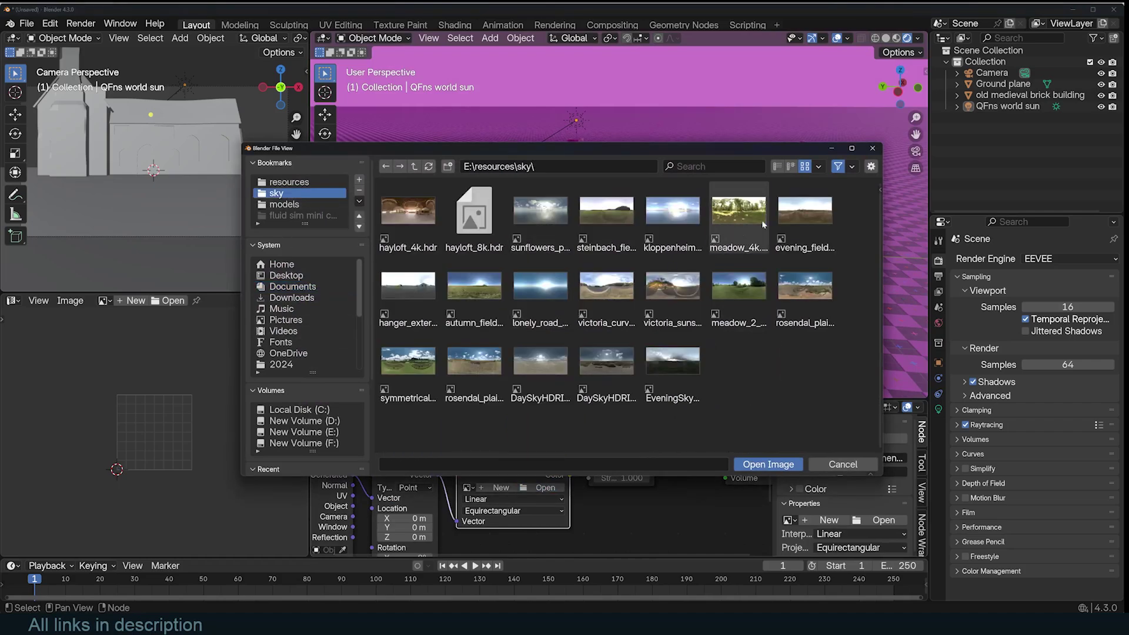
{"action": "double_click", "coordinate": [738, 211]}
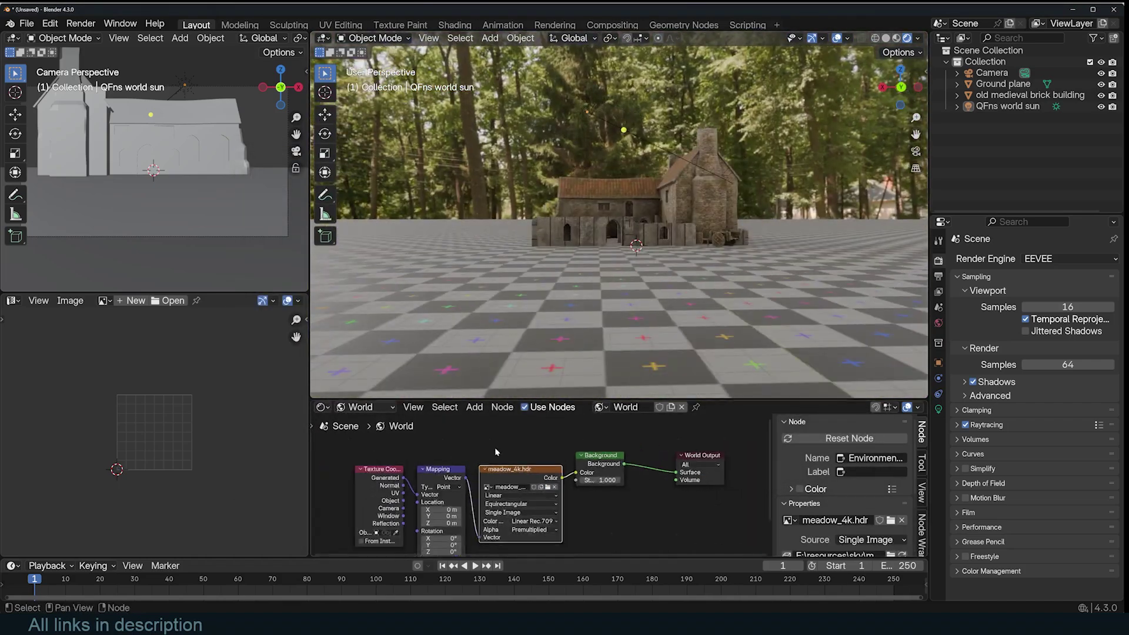
{"action": "left_click", "coordinate": [939, 323]}
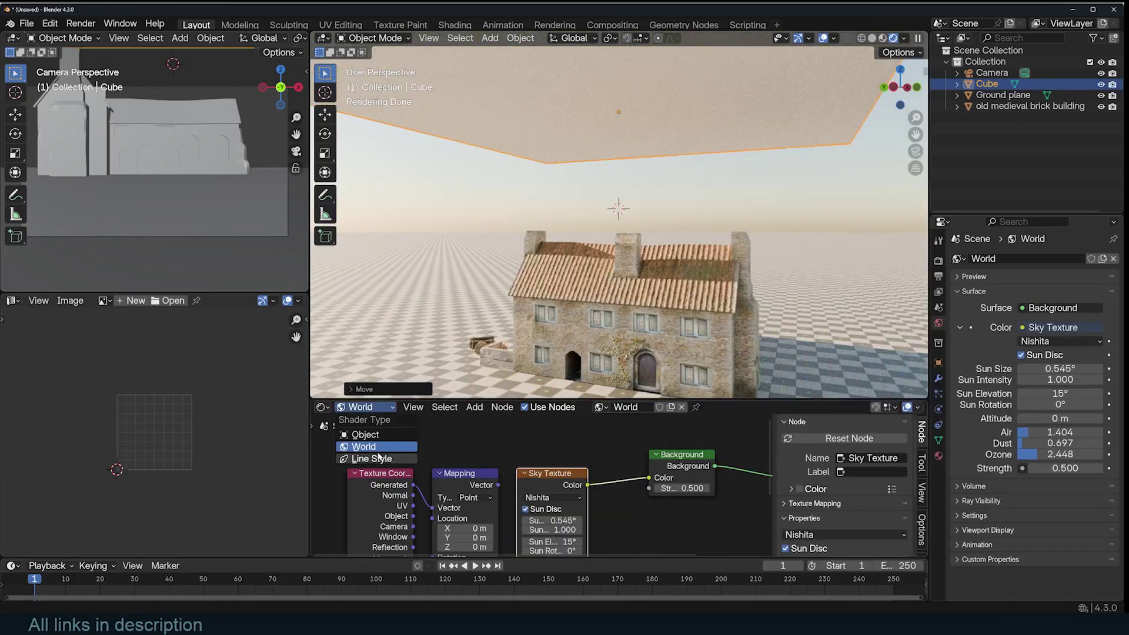
{"action": "key", "text": "shift+a"}
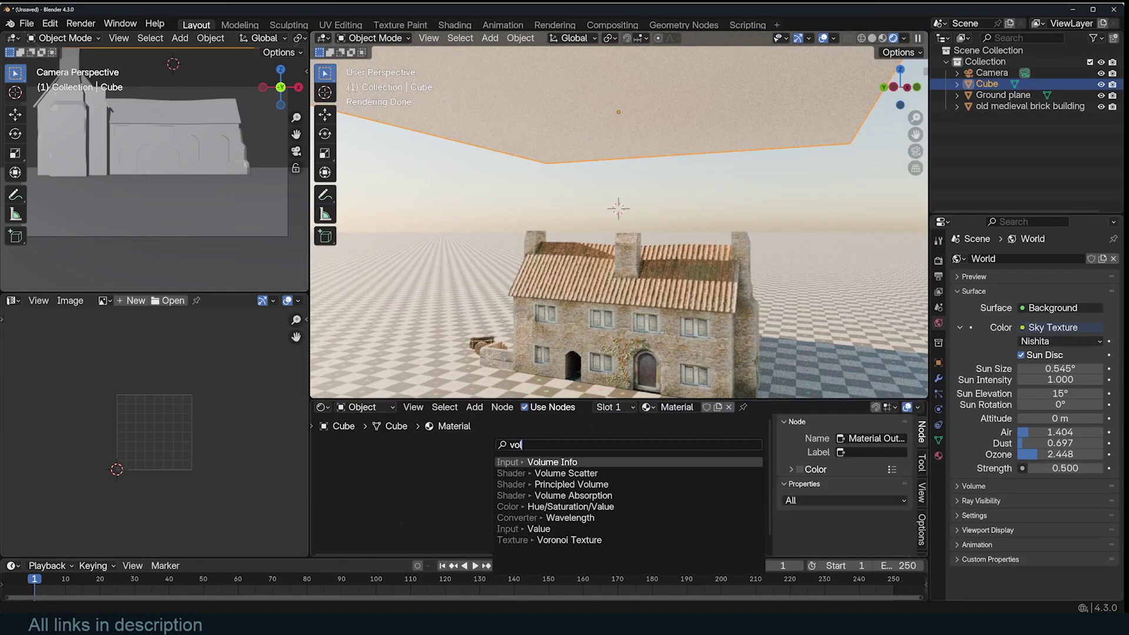
Add Volume Scatter, Noise Texture and Color Ramp nodes to the cube's material.
{"action": "left_click", "coordinate": [516, 496]}
{"action": "key", "text": "shift+a"}
{"action": "type", "text": "noise"}
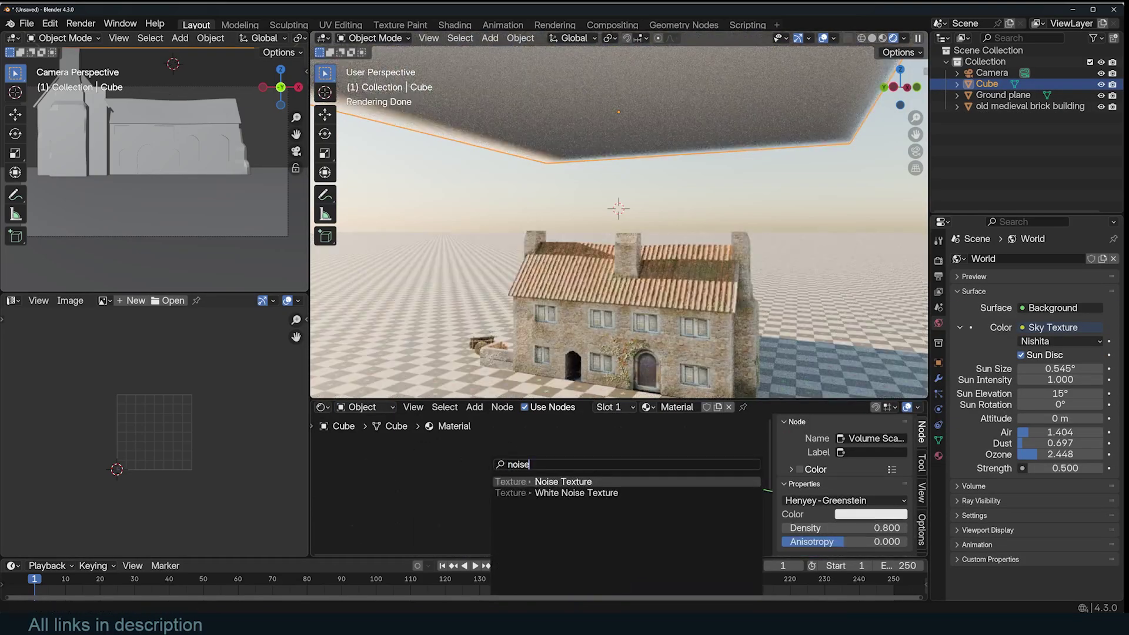
{"action": "key", "text": "Return"}
{"action": "key", "text": "shift+a"}
{"action": "type", "text": "ra"}
{"action": "key", "text": "Down"}
{"action": "key", "text": "Return"}
{"action": "left_click", "coordinate": [559, 511]}
Move the Color Ramp stops to about 0.42, 0.462 and 0.617, and scale up the volume cube.
{"action": "left_click_drag", "start_coordinate": [785, 539], "coordinate": [835, 539]}
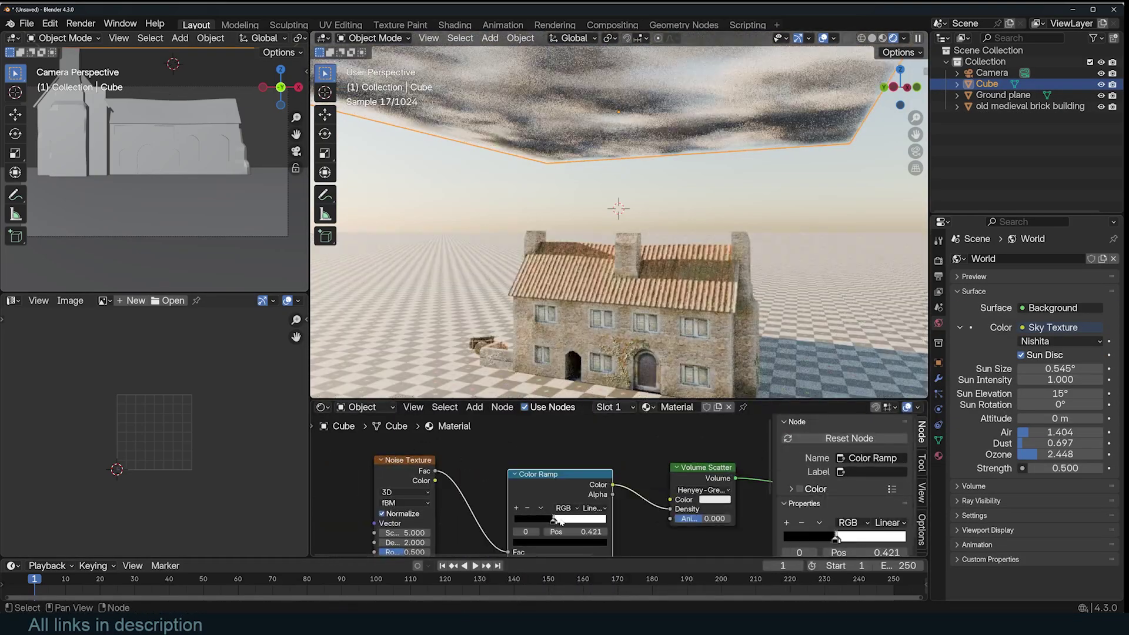
{"action": "left_click_drag", "start_coordinate": [904, 539], "coordinate": [859, 539]}
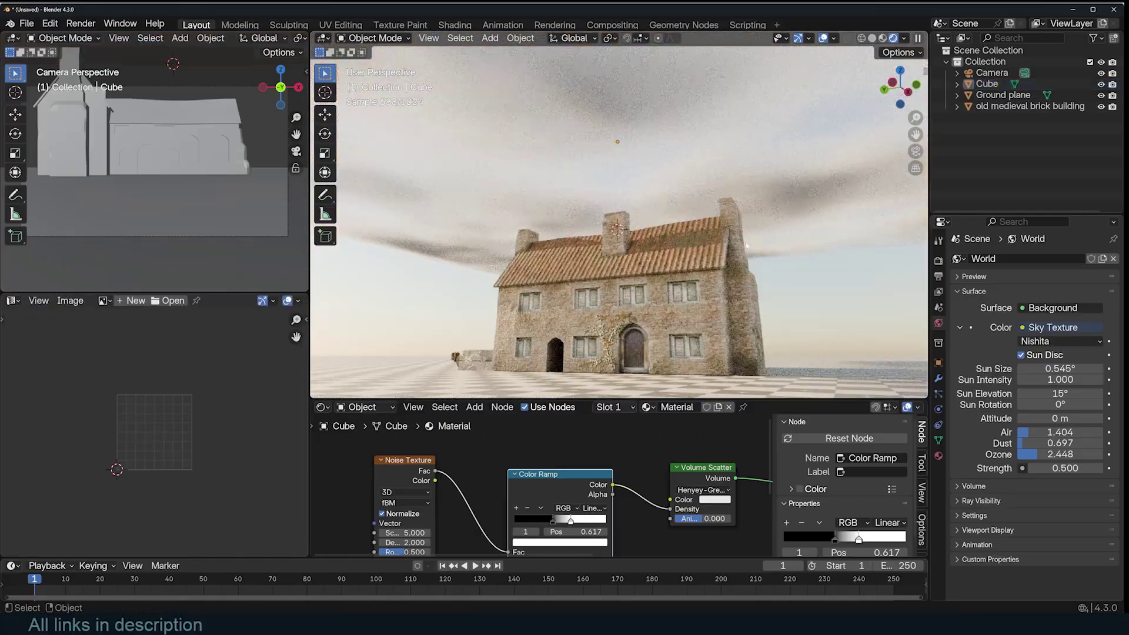
{"action": "middle_click_drag", "start_coordinate": [412, 517], "coordinate": [569, 496]}
{"action": "key", "text": "s"}
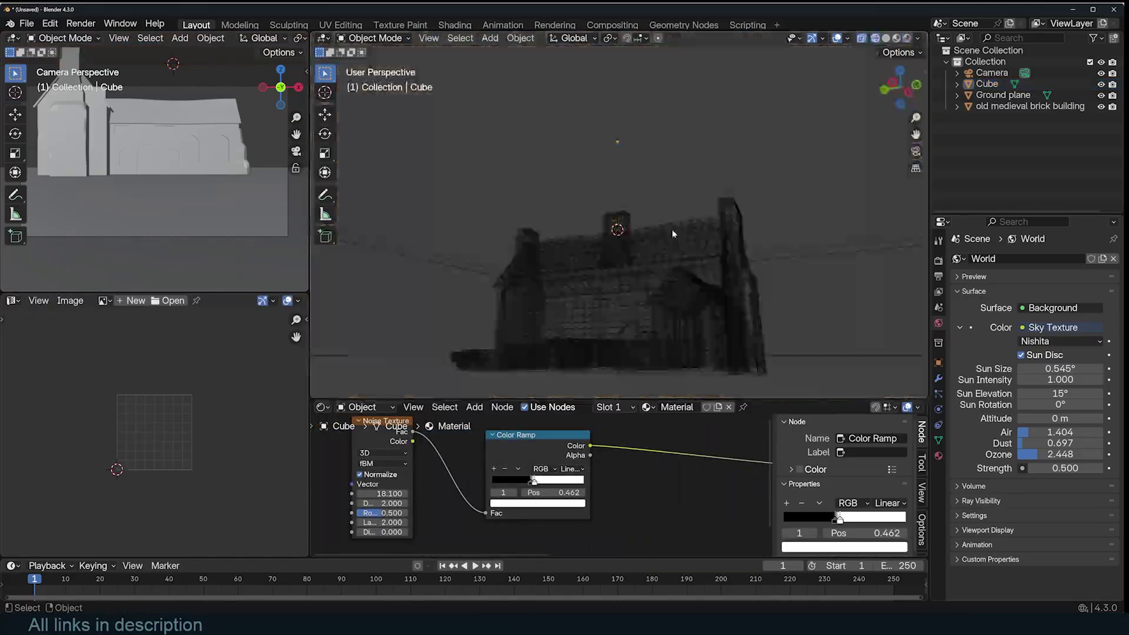
{"action": "key", "text": "Return"}
Set Volume Scatter anisotropy to 0.255 and add a Multiply math node to boost density.
{"action": "middle_click_drag", "start_coordinate": [735, 517], "coordinate": [488, 505]}
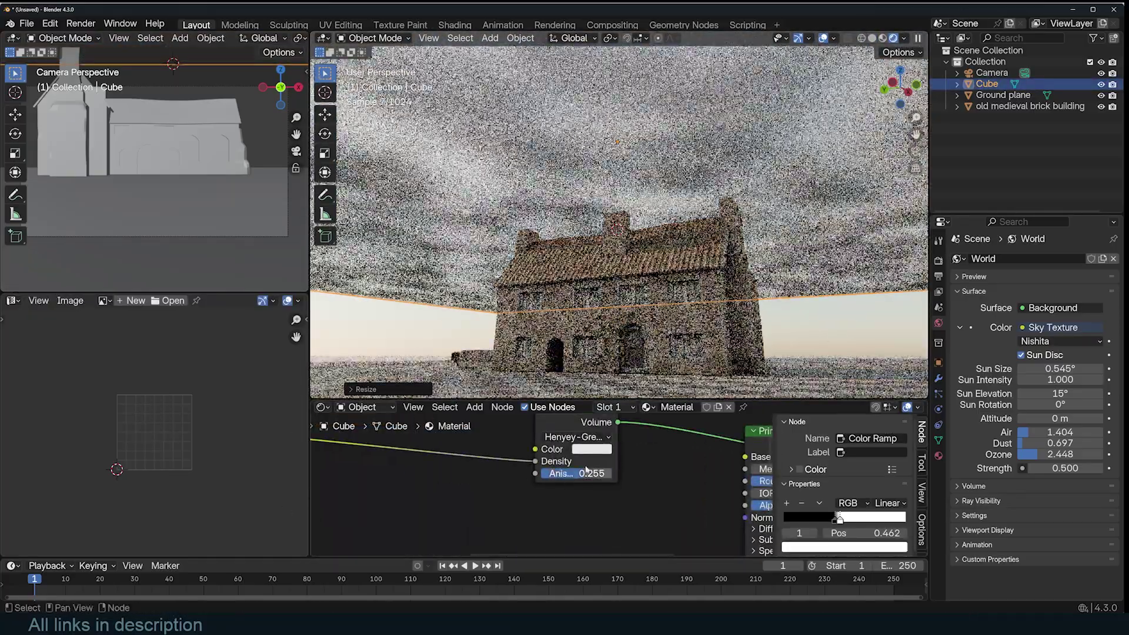
{"action": "left_click", "coordinate": [591, 449]}
{"action": "type", "text": "ma"}
{"action": "key", "text": "Return"}
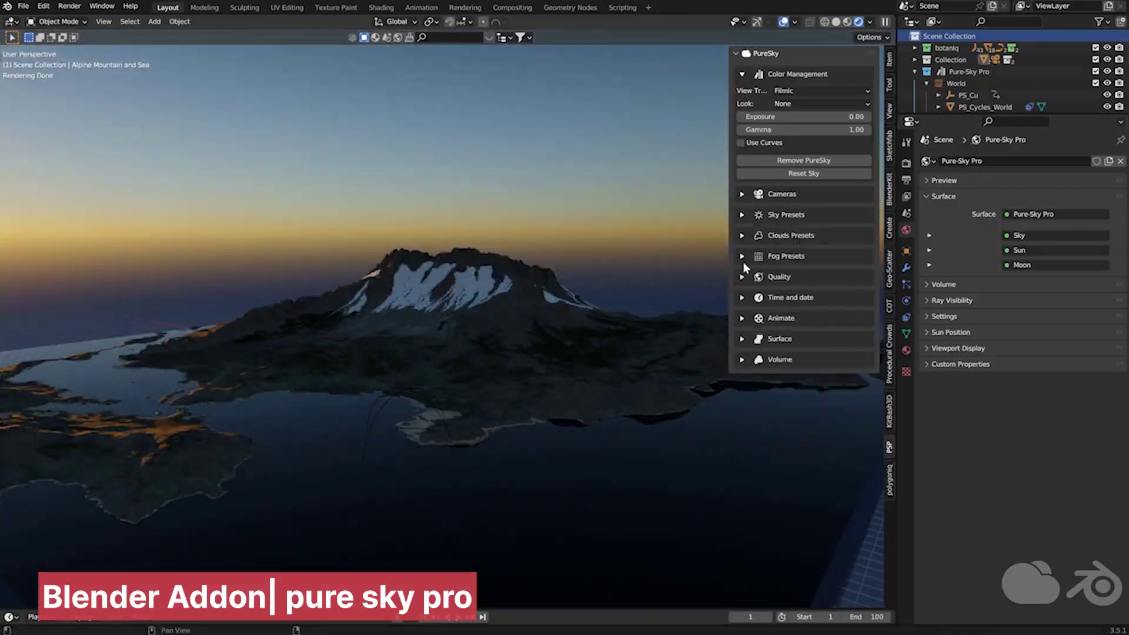
Collapse Color Management and apply PureSky's Altocumulus Stratiformis low-level cloud preset.
{"action": "left_click", "coordinate": [745, 421]}
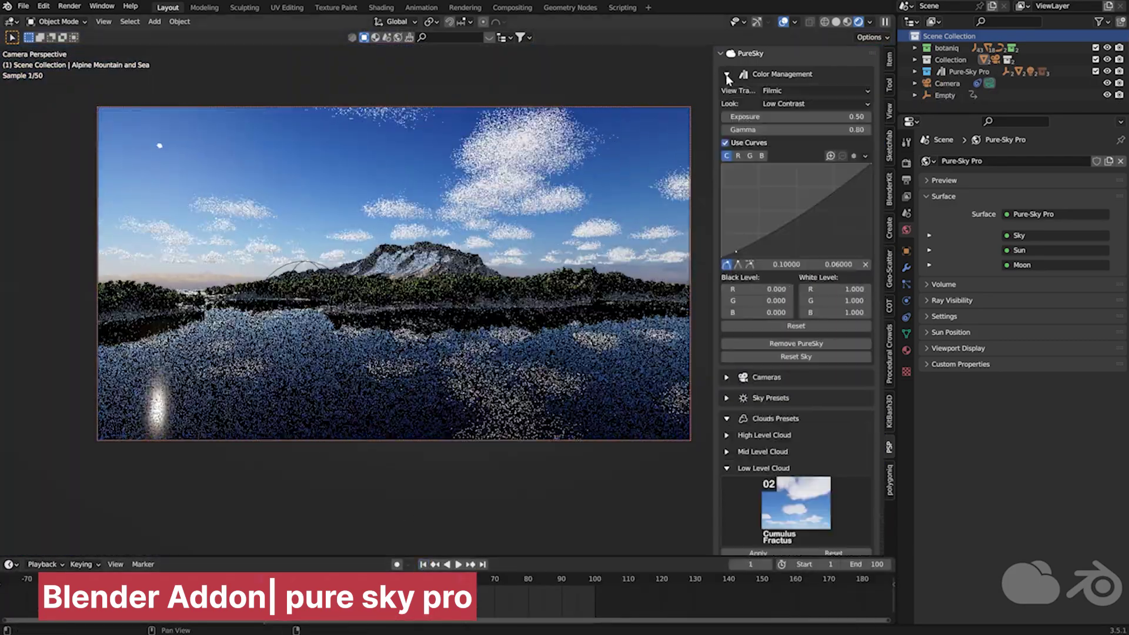
{"action": "left_click", "coordinate": [796, 223]}
{"action": "left_click", "coordinate": [662, 353]}
{"action": "left_click", "coordinate": [796, 229]}
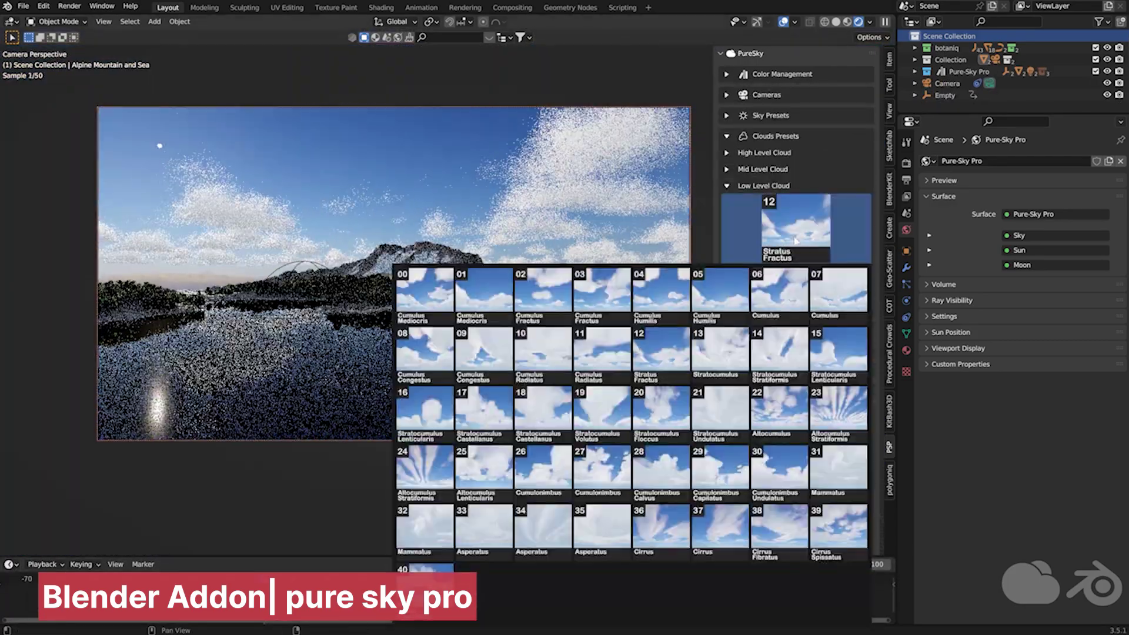
{"action": "left_click", "coordinate": [837, 411]}
{"action": "left_click", "coordinate": [806, 232]}
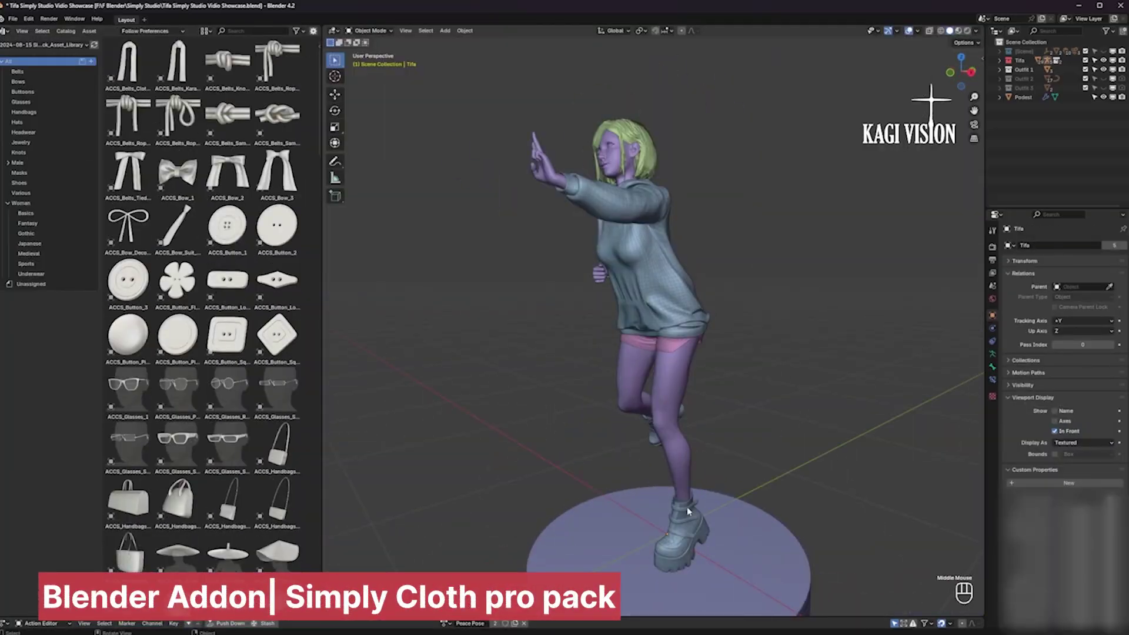
Put the character in the Base T Pose and place a Woman Gothic accessory asset on it.
{"action": "left_click", "coordinate": [477, 516]}
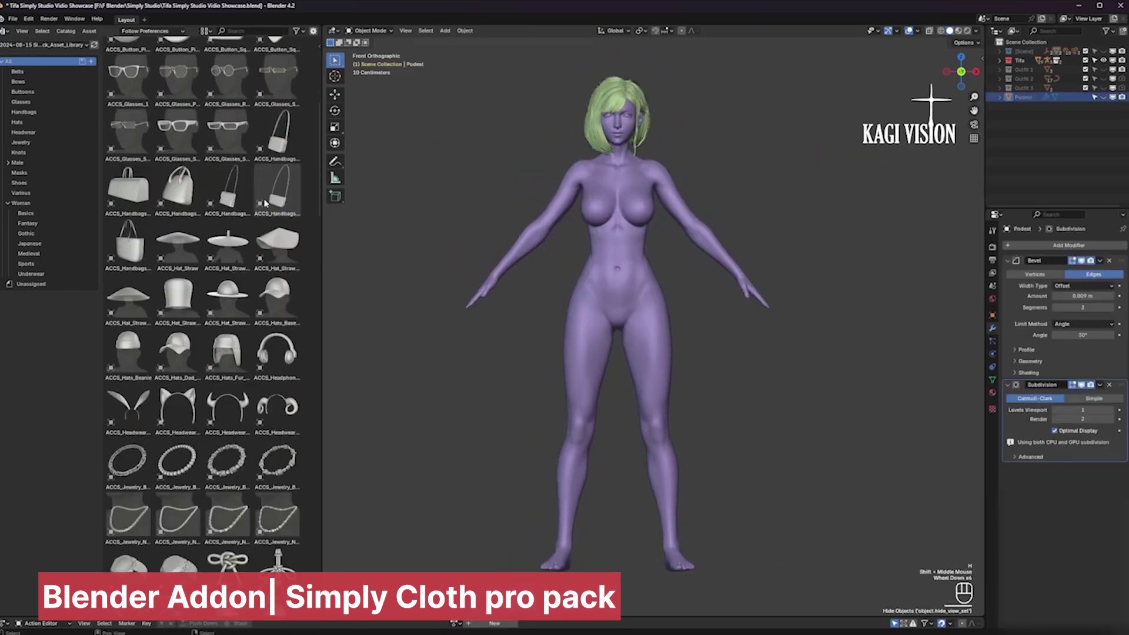
{"action": "left_click", "coordinate": [26, 233]}
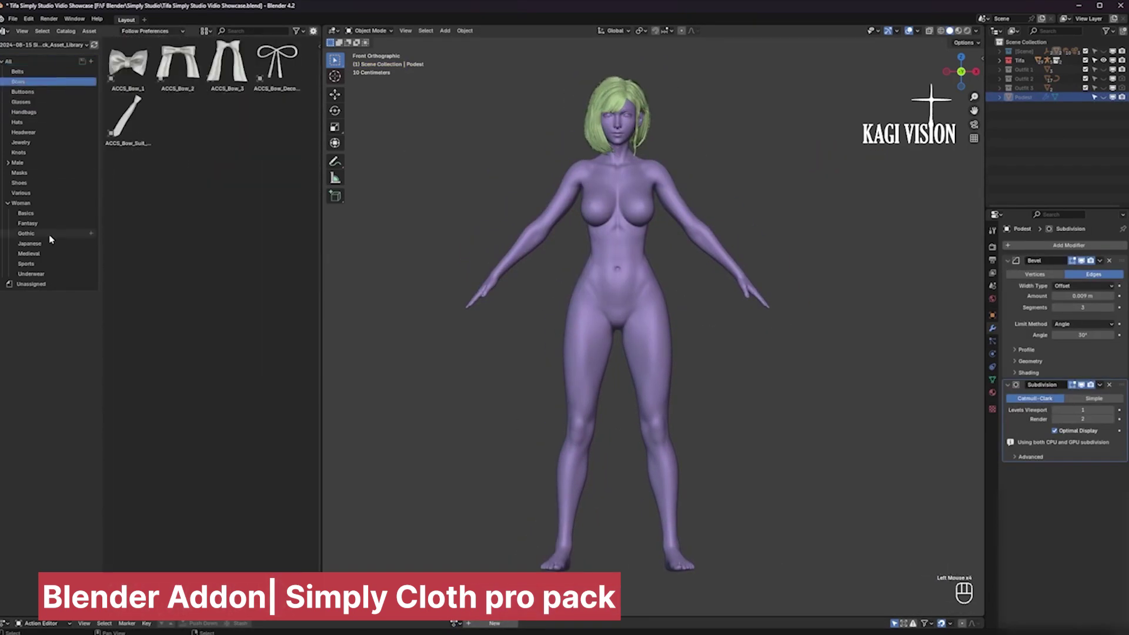
{"action": "left_click_drag", "start_coordinate": [128, 117], "coordinate": [427, 387]}
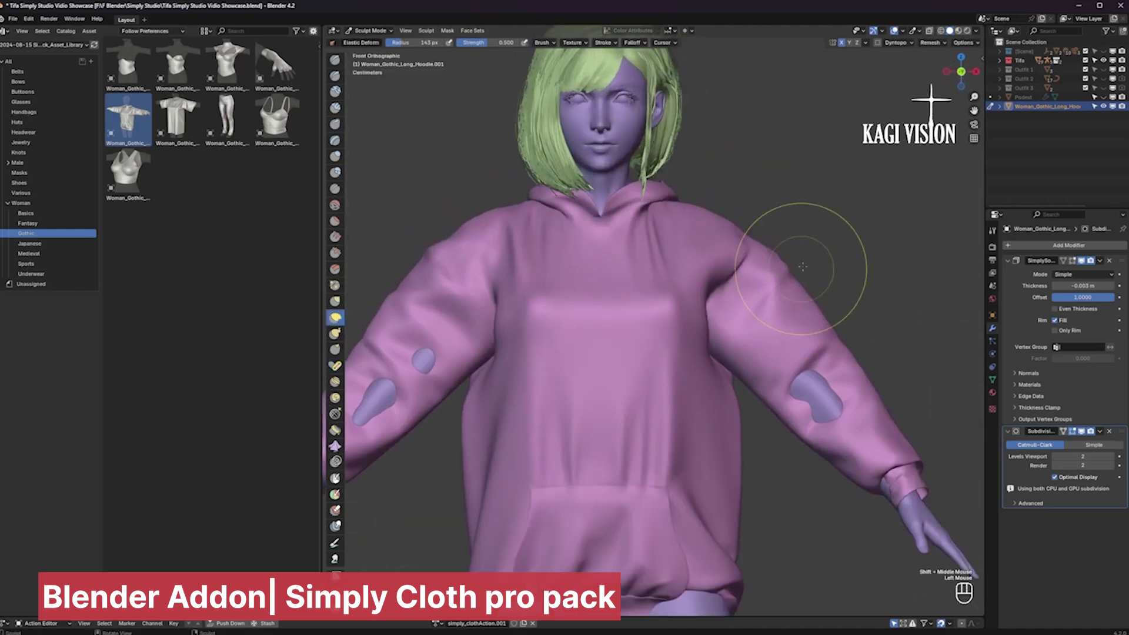
Frame the hoodie hem in front view and reduce the sculpt brush radius to 97 px.
{"action": "scroll", "coordinate": [674, 245], "scroll_direction": "up", "scroll_amount": 2}
{"action": "middle_click_drag", "start_coordinate": [743, 221], "coordinate": [479, 170], "text": "shift"}
{"action": "middle_click_drag", "start_coordinate": [570, 277], "coordinate": [659, 247], "text": "shift"}
{"action": "scroll", "coordinate": [658, 247], "scroll_direction": "up", "scroll_amount": 2}
{"action": "key", "text": "KP_1"}
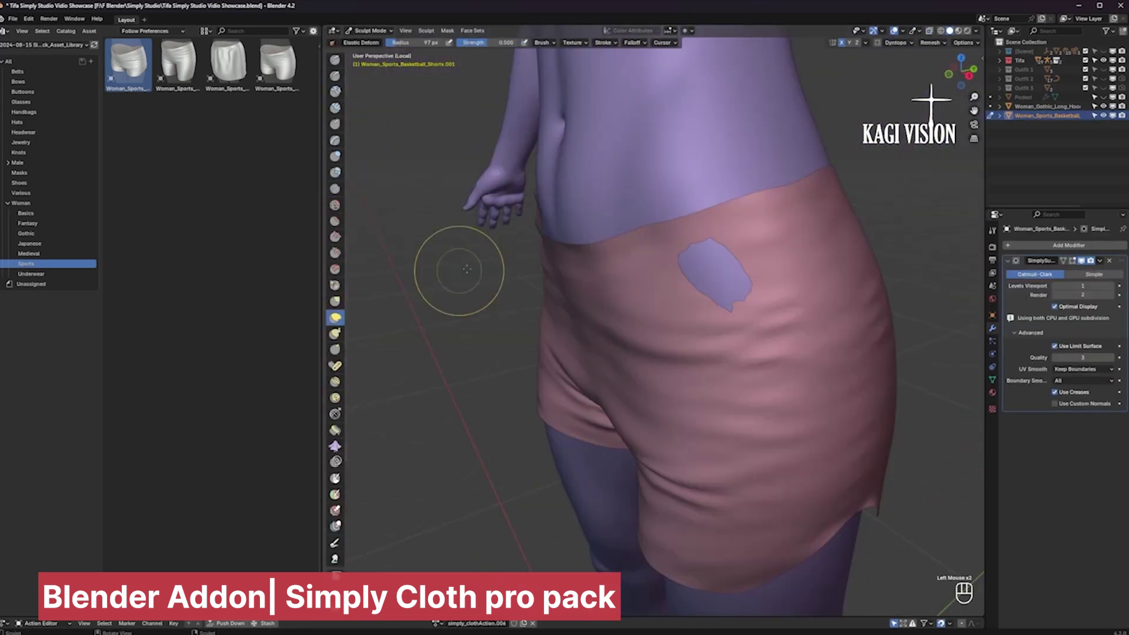
{"action": "scroll", "coordinate": [454, 264], "scroll_direction": "up", "scroll_amount": 2}
{"action": "middle_click_drag", "start_coordinate": [453, 265], "coordinate": [819, 182]}
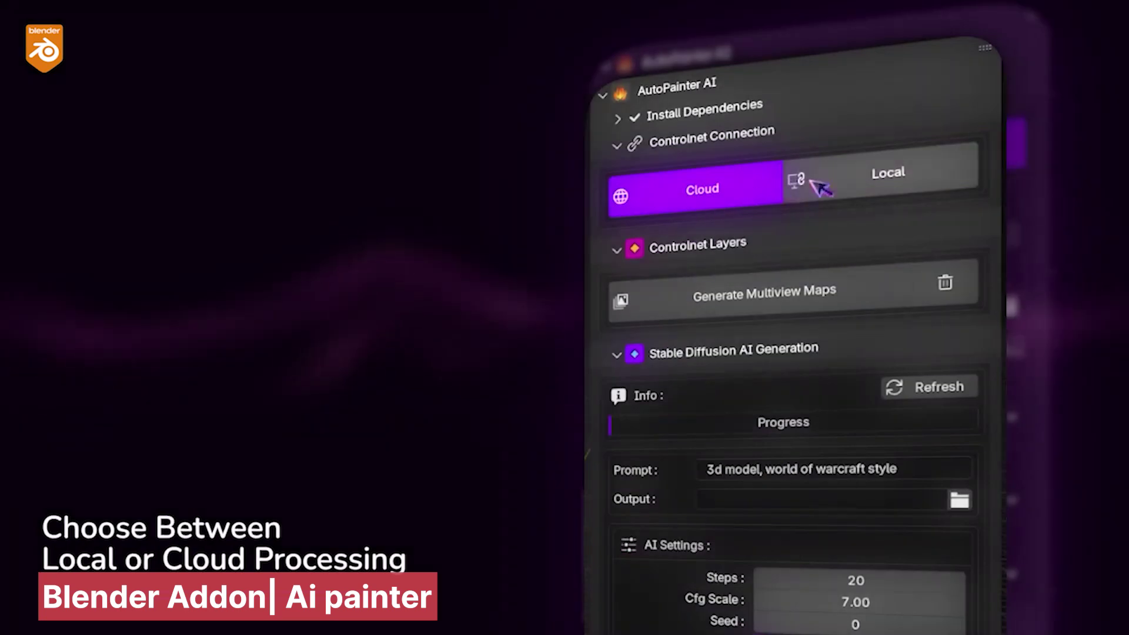
Switch the AI Painter backend to a Local WebUI server.
{"action": "left_click", "coordinate": [875, 176]}
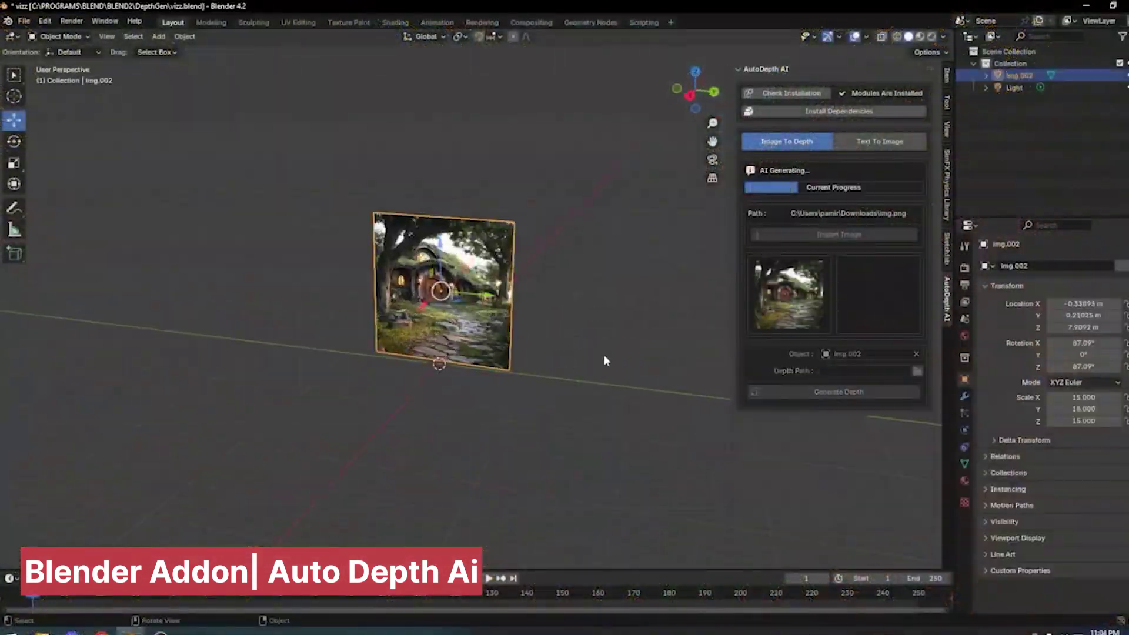
Import the shop image asd123 as another depth-displaced plane.
{"action": "middle_click_drag", "start_coordinate": [574, 365], "coordinate": [585, 346]}
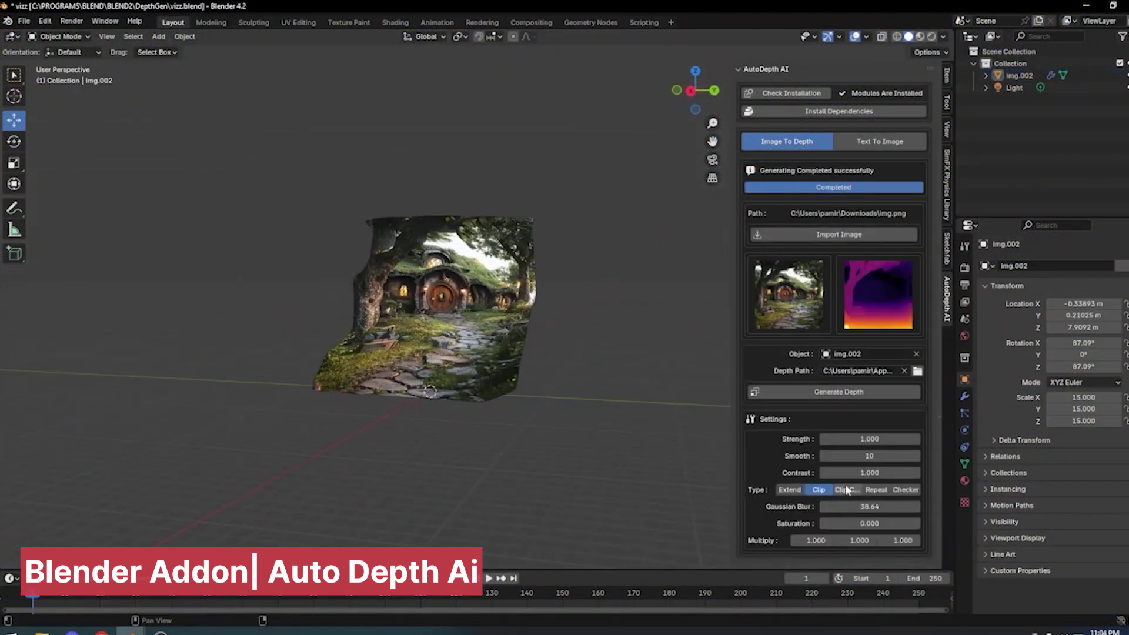
{"action": "left_click", "coordinate": [839, 234]}
{"action": "scroll", "coordinate": [586, 310], "scroll_direction": "down", "scroll_amount": 2}
{"action": "double_click", "coordinate": [586, 310]}
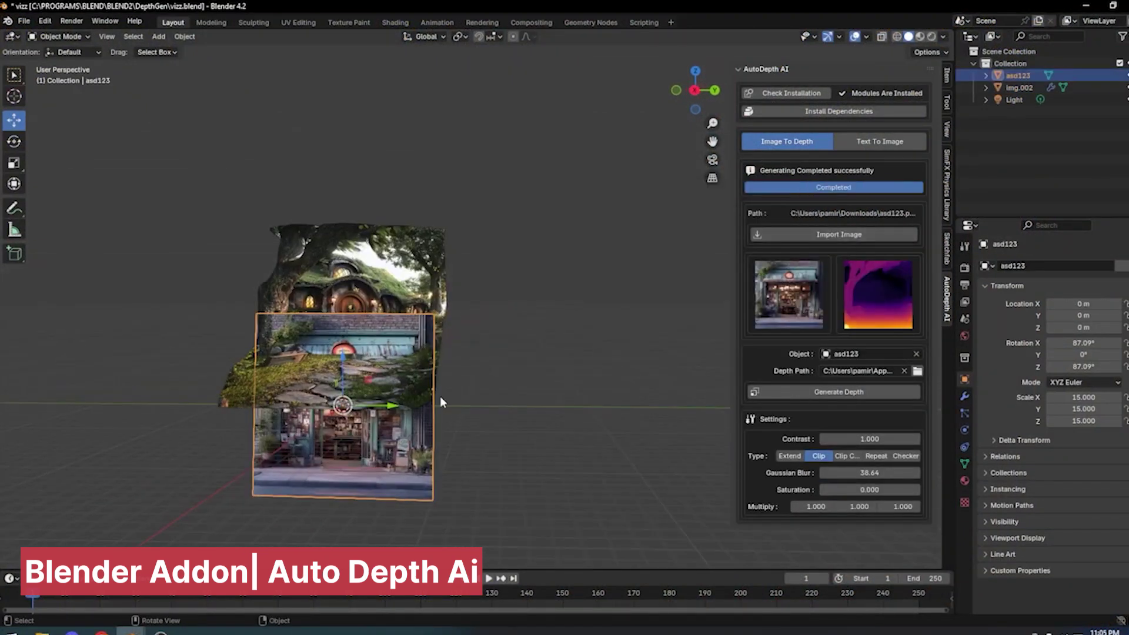
{"action": "middle_click_drag", "start_coordinate": [520, 435], "coordinate": [554, 373]}
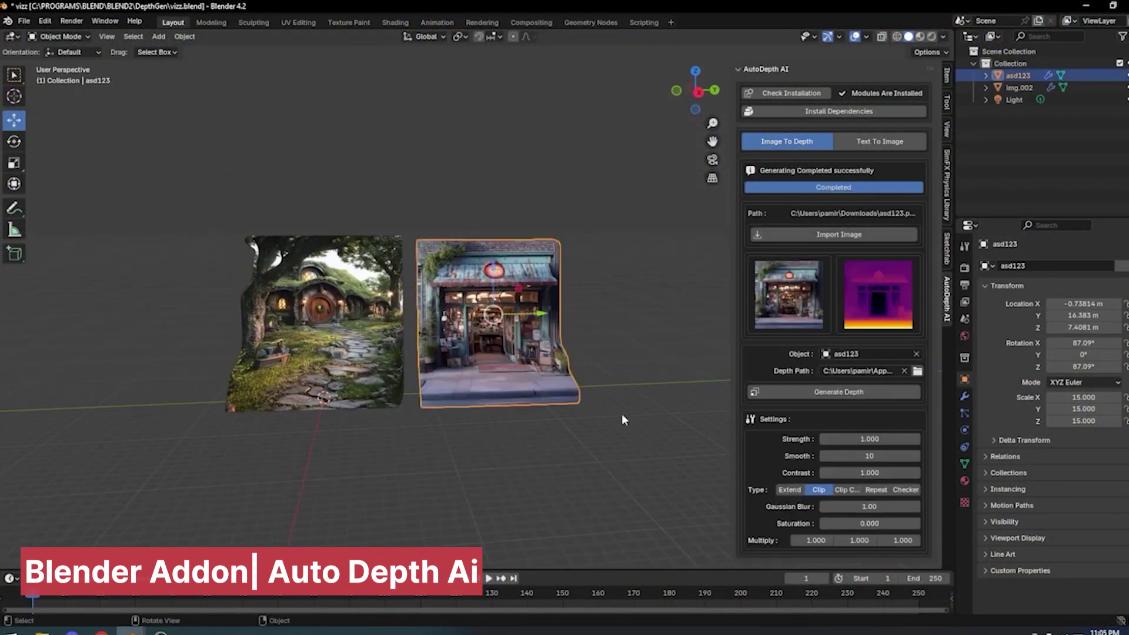
Set the depth edge type to Repeat, scale the plane, and view the image row from the front.
{"action": "left_click", "coordinate": [875, 489]}
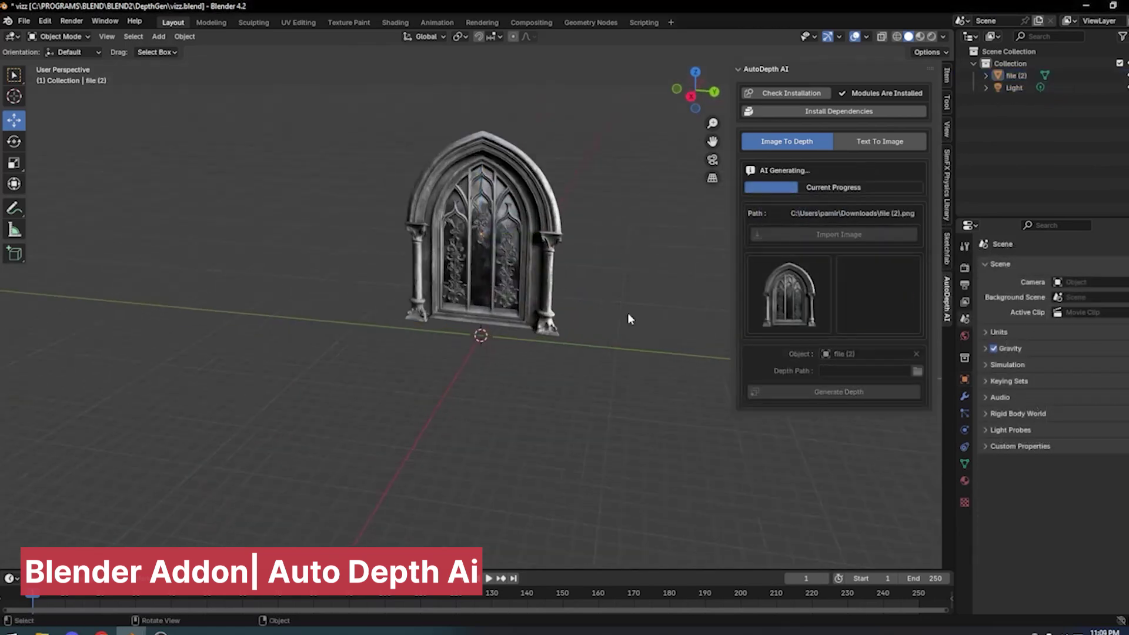
{"action": "scroll", "coordinate": [361, 463], "scroll_direction": "up", "scroll_amount": 3}
{"action": "scroll", "coordinate": [361, 457], "scroll_direction": "down", "scroll_amount": 4}
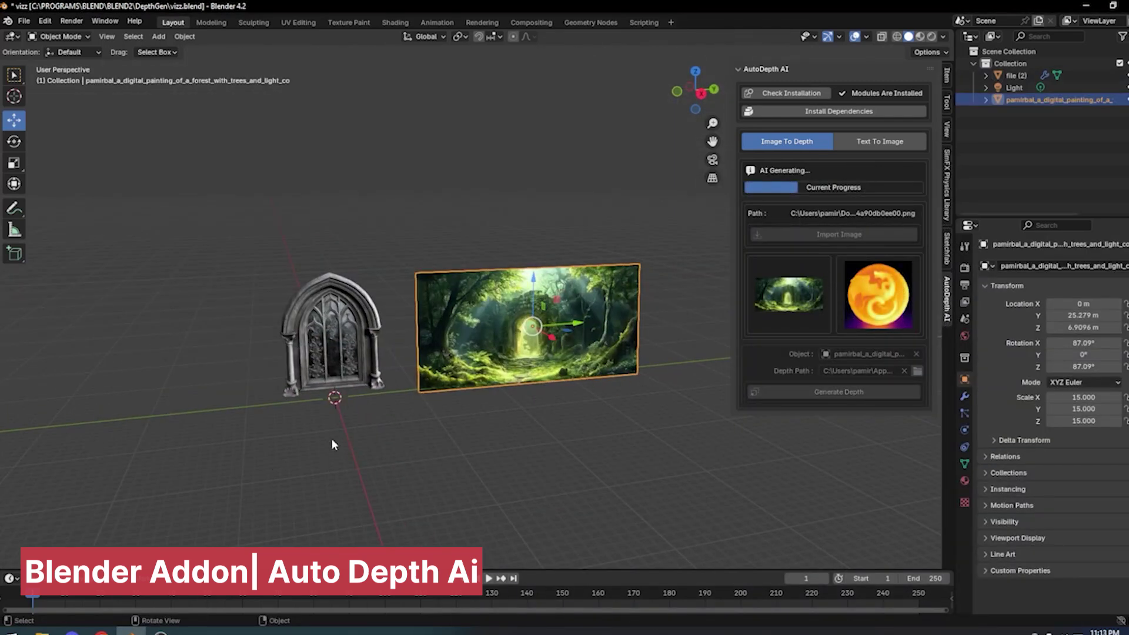
{"action": "scroll", "coordinate": [580, 439], "scroll_direction": "up", "scroll_amount": 2}
{"action": "key", "text": "s"}
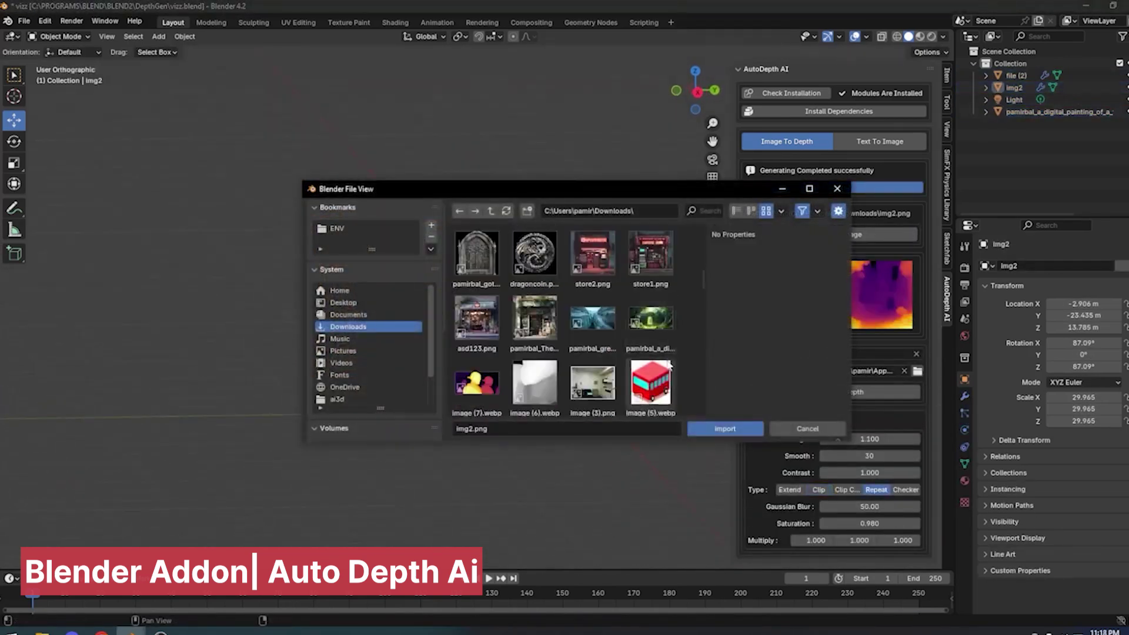
{"action": "scroll", "coordinate": [647, 330], "scroll_direction": "up", "scroll_amount": 4}
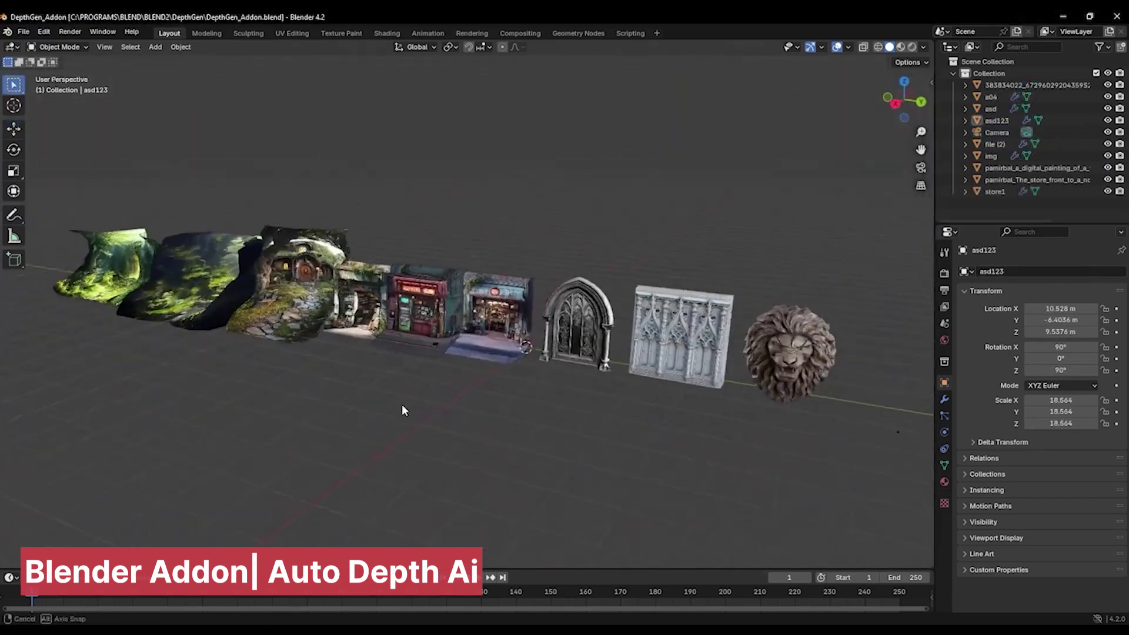
{"action": "middle_click_drag", "start_coordinate": [805, 226], "coordinate": [538, 384]}
{"action": "scroll", "coordinate": [715, 288], "scroll_direction": "down", "scroll_amount": 3}
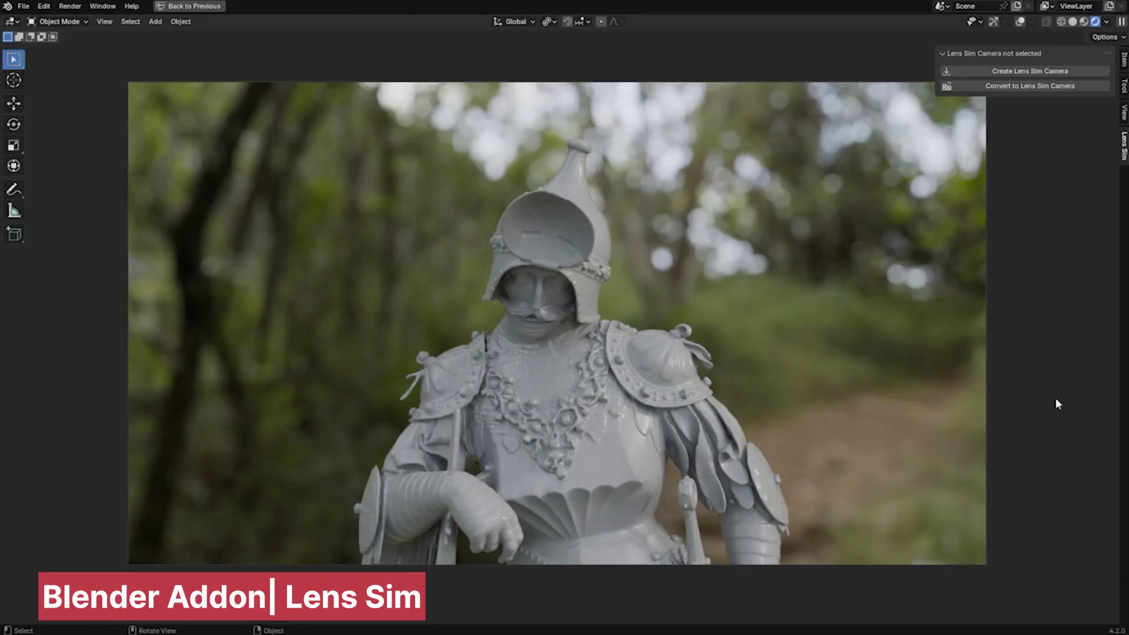
Create a Lens Sim camera by sensor width, F-Stop 8.6, using the 85mm f1.5 Zeiss Biotar 1929 lens.
{"action": "left_click", "coordinate": [1029, 86]}
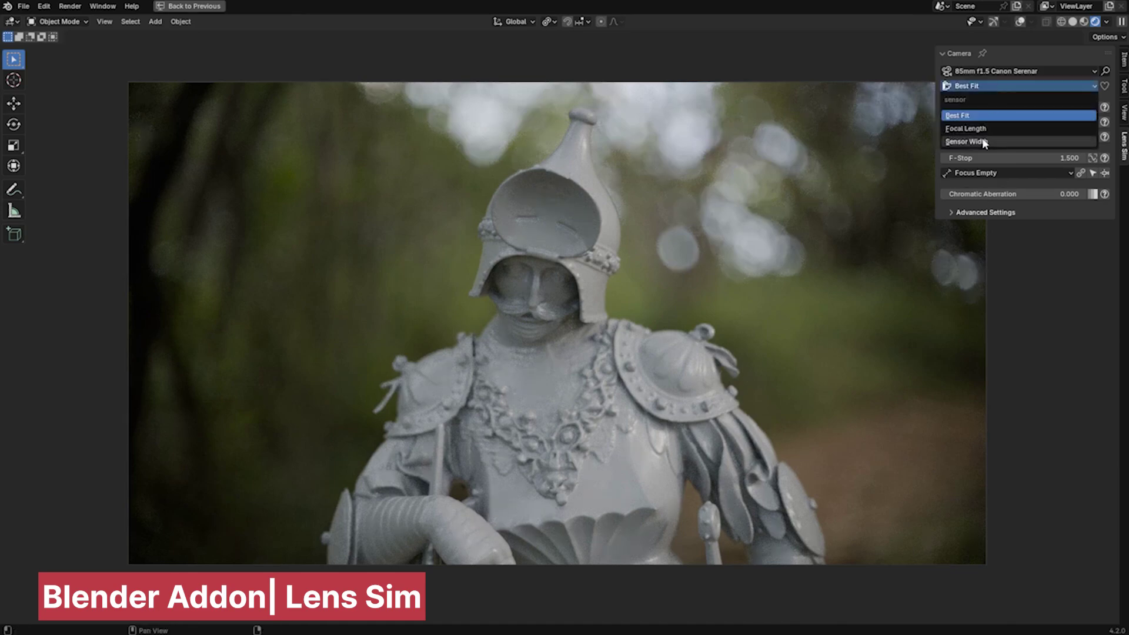
{"action": "left_click", "coordinate": [985, 142]}
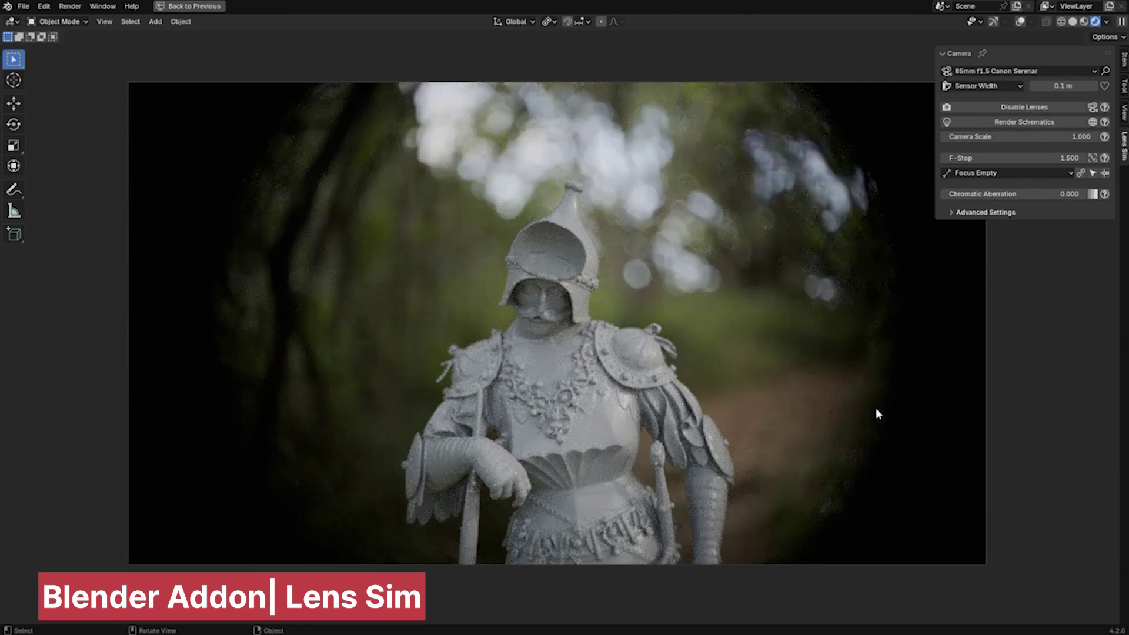
{"action": "mouse_move", "coordinate": [1009, 157]}
{"action": "left_mouse_down"}
{"action": "mouse_move", "coordinate": [1058, 157]}
{"action": "mouse_move", "coordinate": [999, 152]}
{"action": "left_mouse_up"}
{"action": "left_click", "coordinate": [1006, 72]}
{"action": "left_click", "coordinate": [529, 257]}
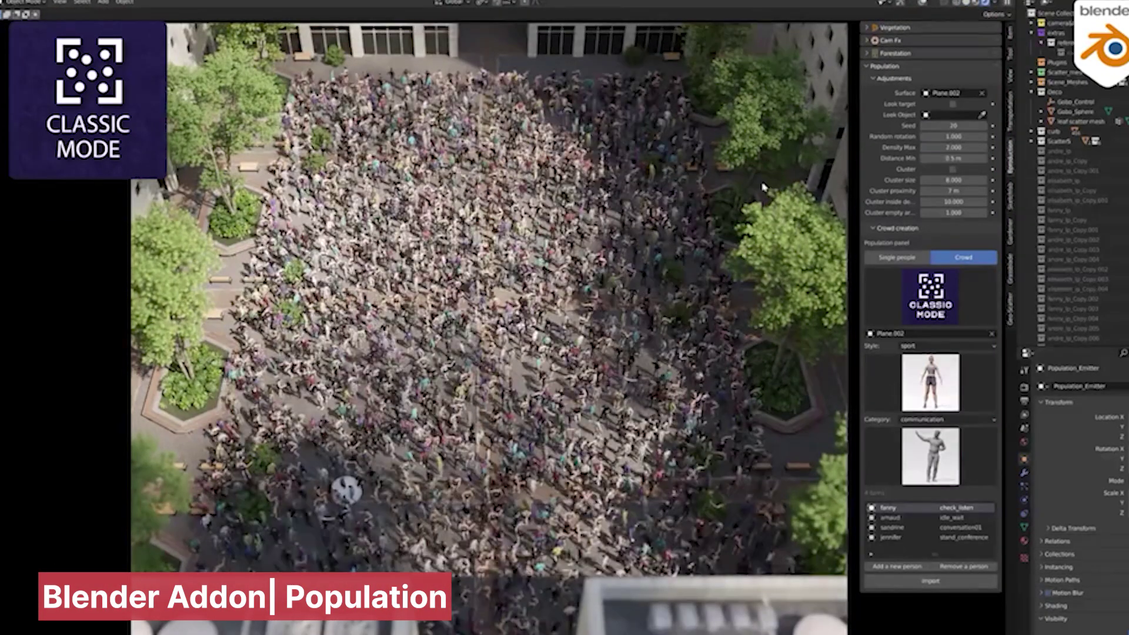
Import a Population crowd into the courtyard and move the wall block up and right.
{"action": "left_click", "coordinate": [1029, 507]}
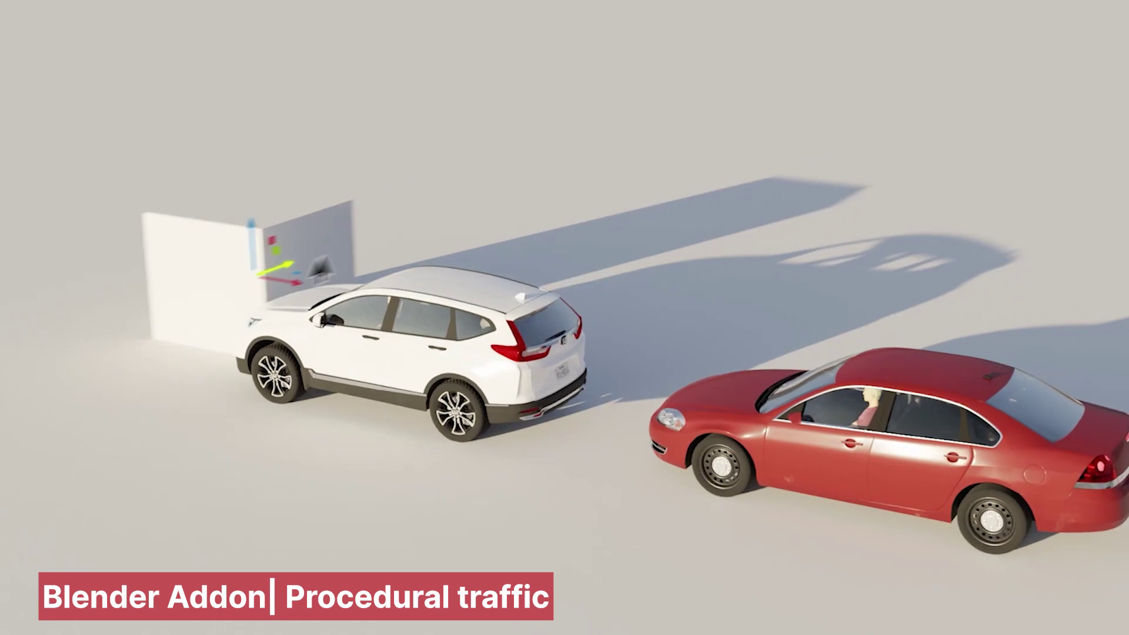
{"action": "left_click_drag", "start_coordinate": [276, 268], "coordinate": [389, 242]}
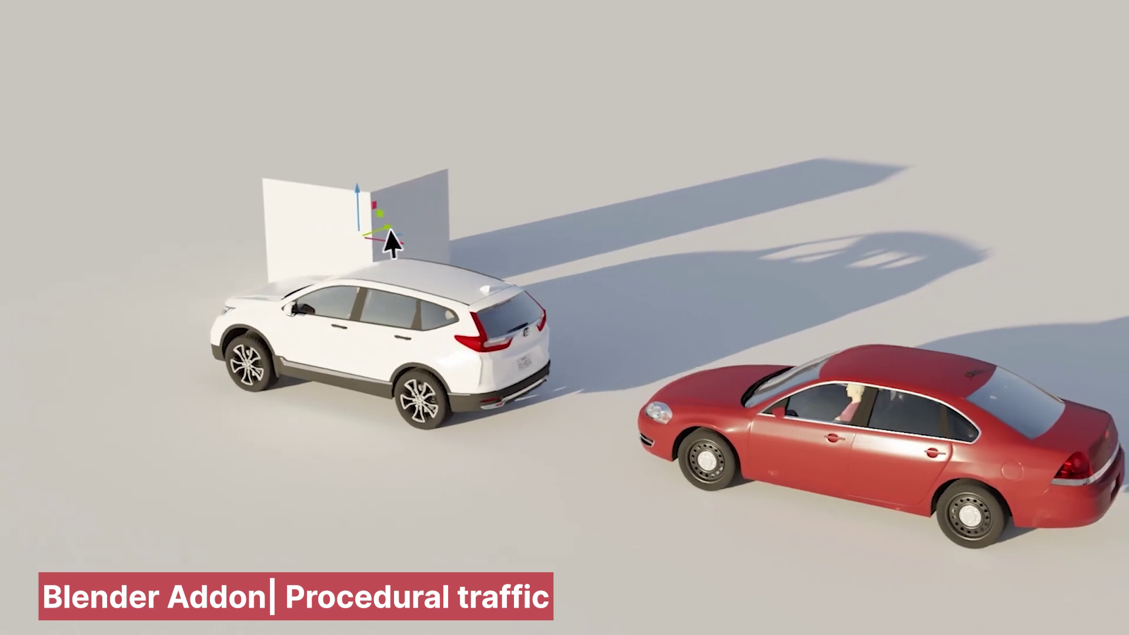